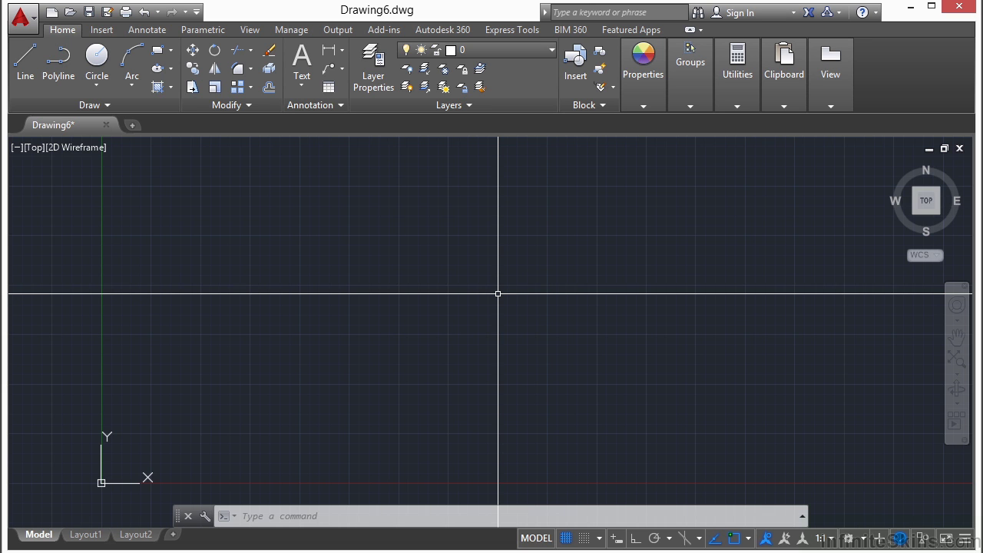
pyautogui.write('UNITS')
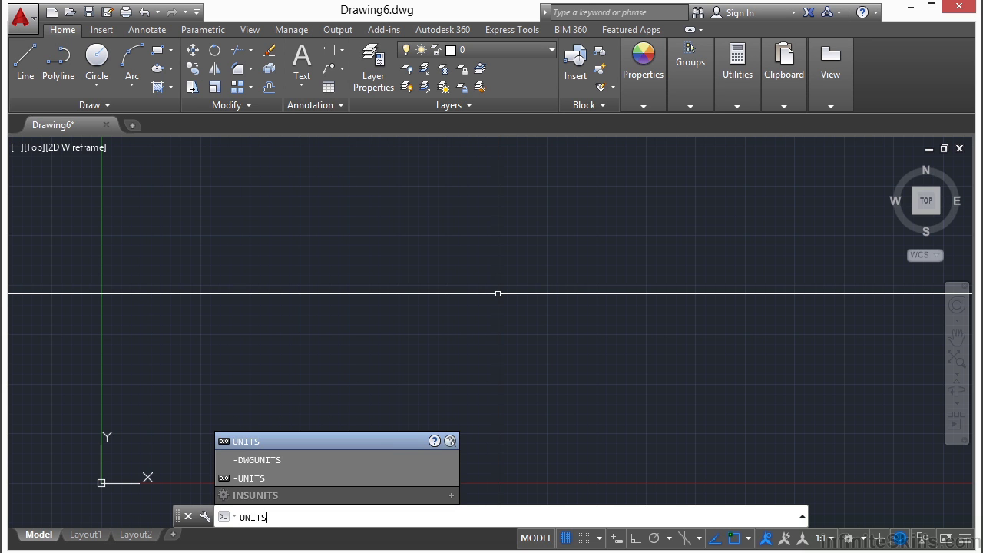
pyautogui.press('Return')
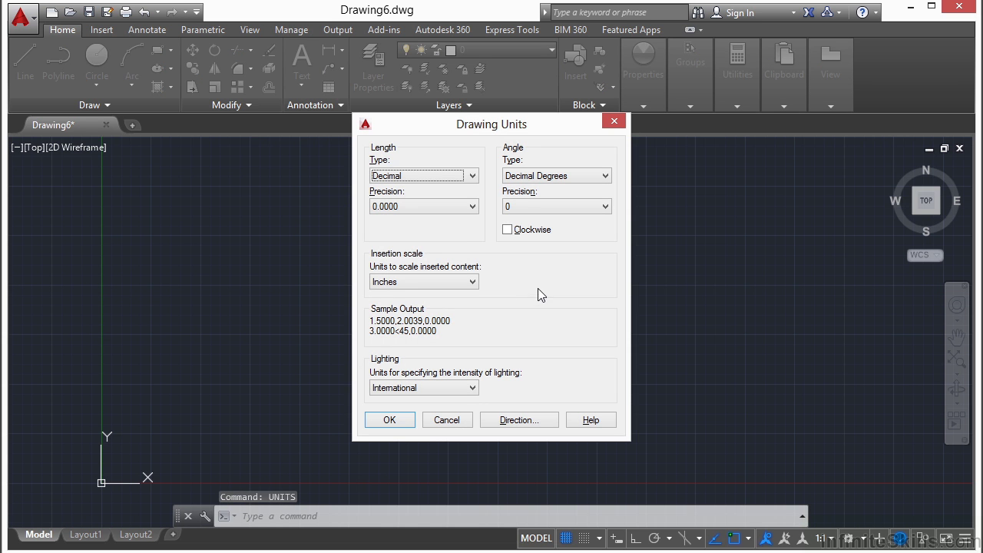
pyautogui.click(448, 422)
# Step: Open the Drawing Units settings from the drawing utilities
pyautogui.click(31, 22)
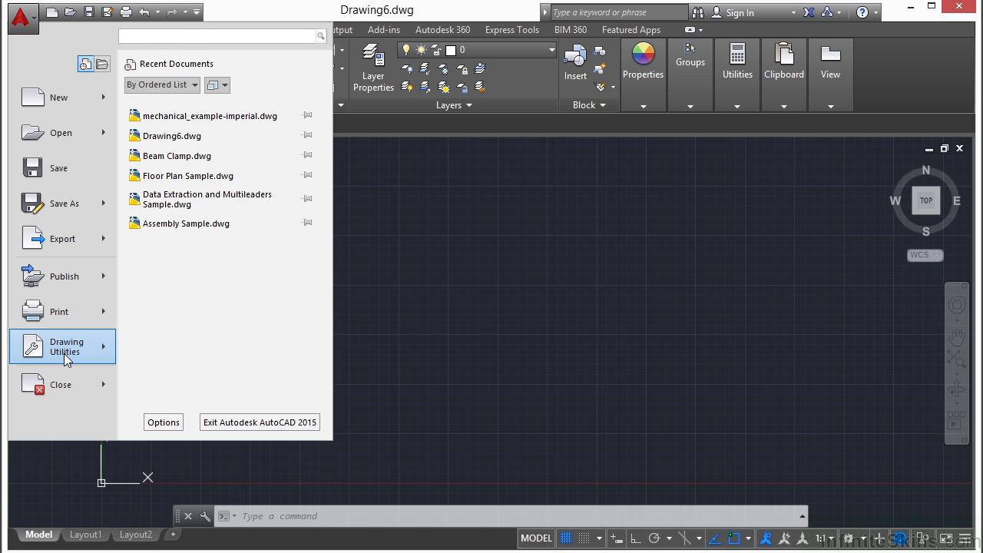
pyautogui.moveTo(64, 354)
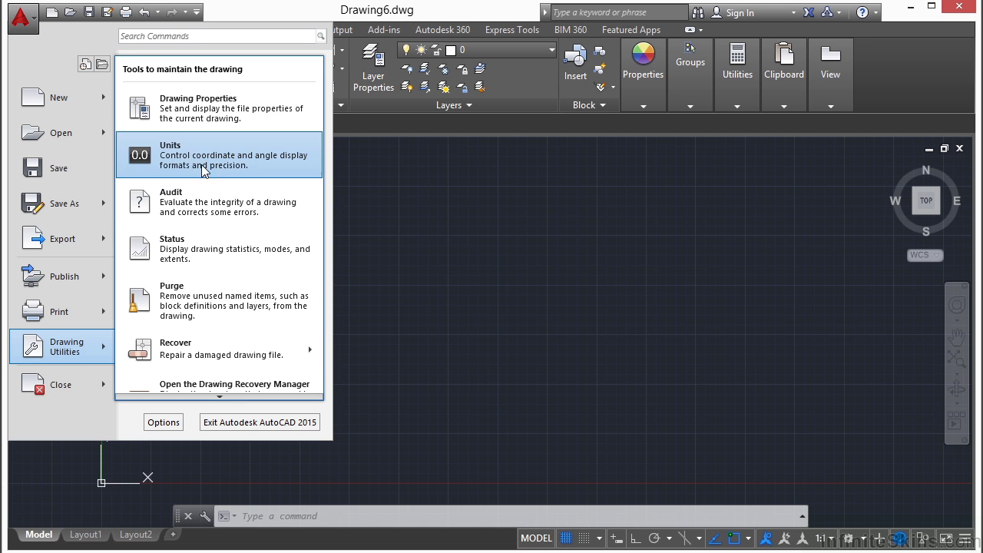
pyautogui.click(187, 161)
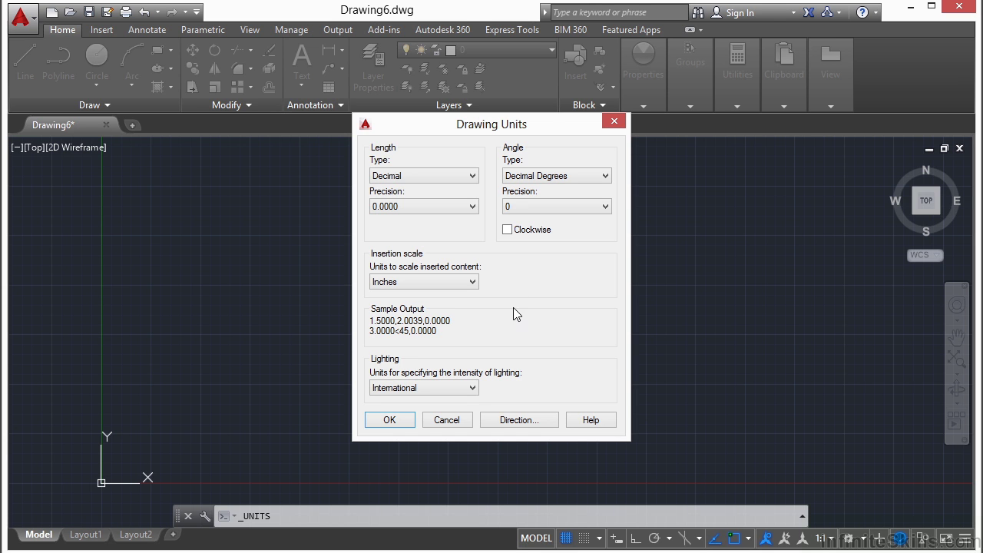
# Step: Set the length type of the drawing units to Architectural
pyautogui.click(472, 175)
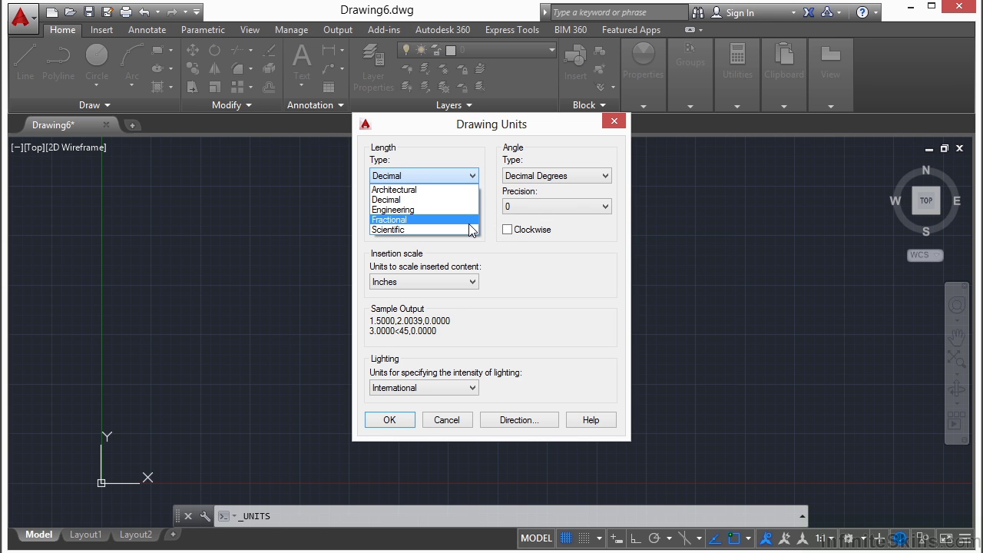
pyautogui.click(449, 192)
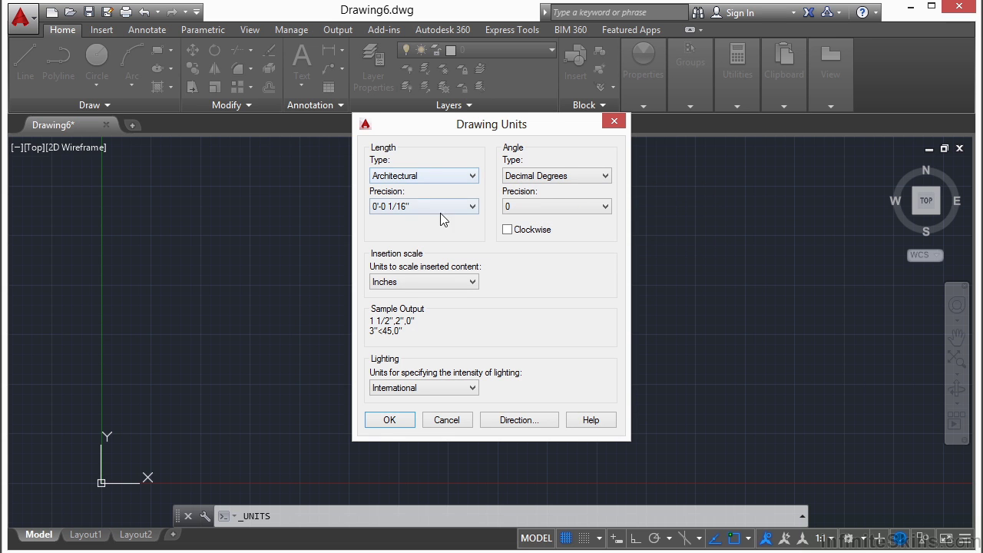
pyautogui.click(406, 176)
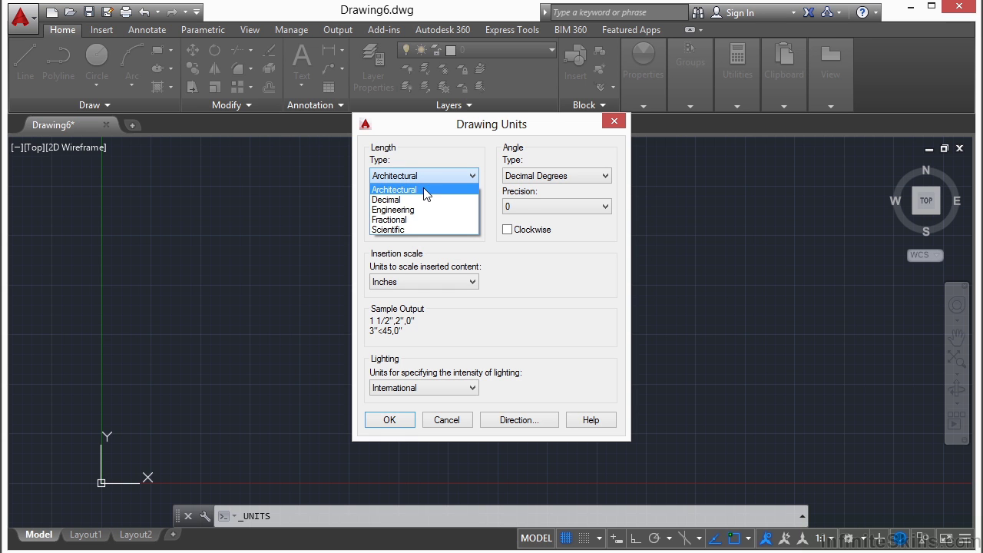
pyautogui.click(421, 191)
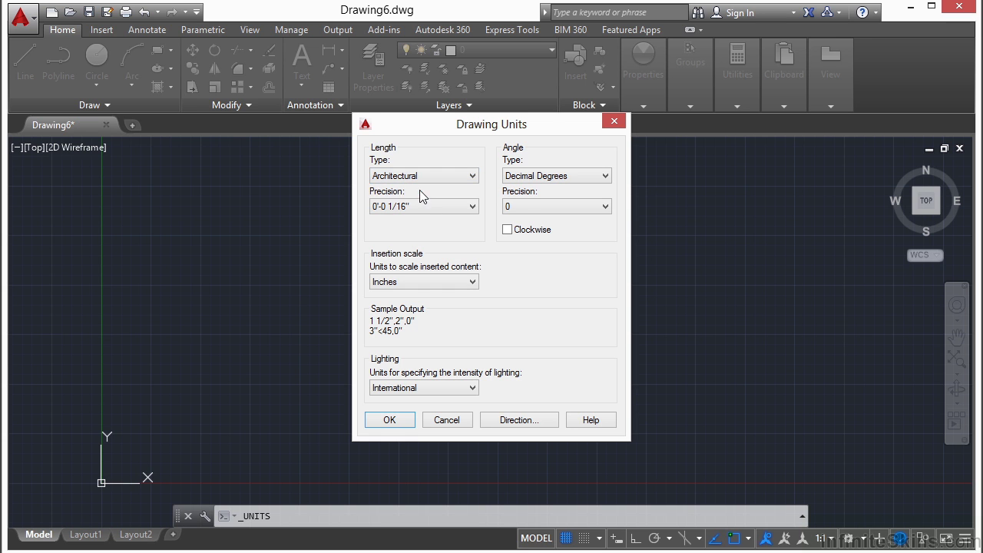
# Step: Examine which units are available for scaling inserted content, keeping the current choice
pyautogui.click(472, 283)
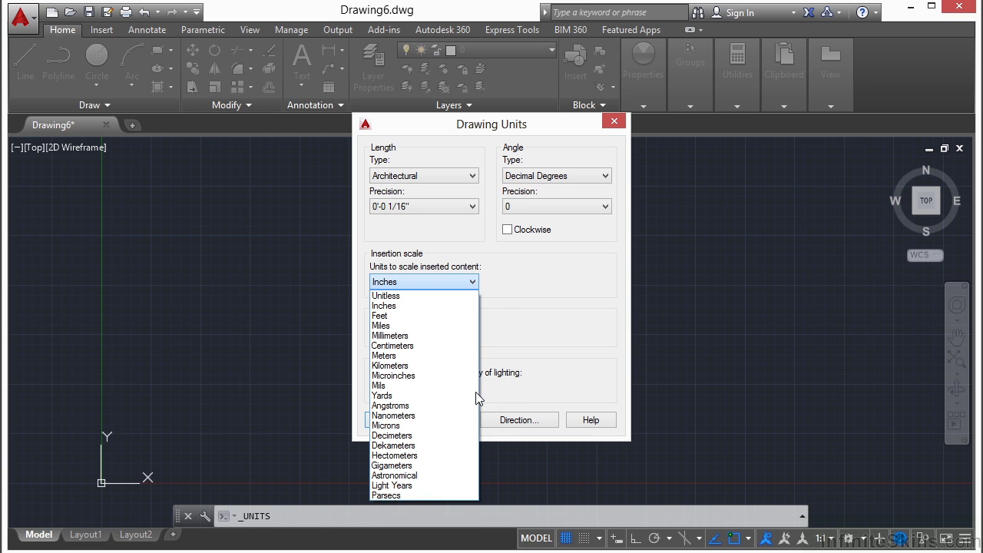
pyautogui.click(508, 281)
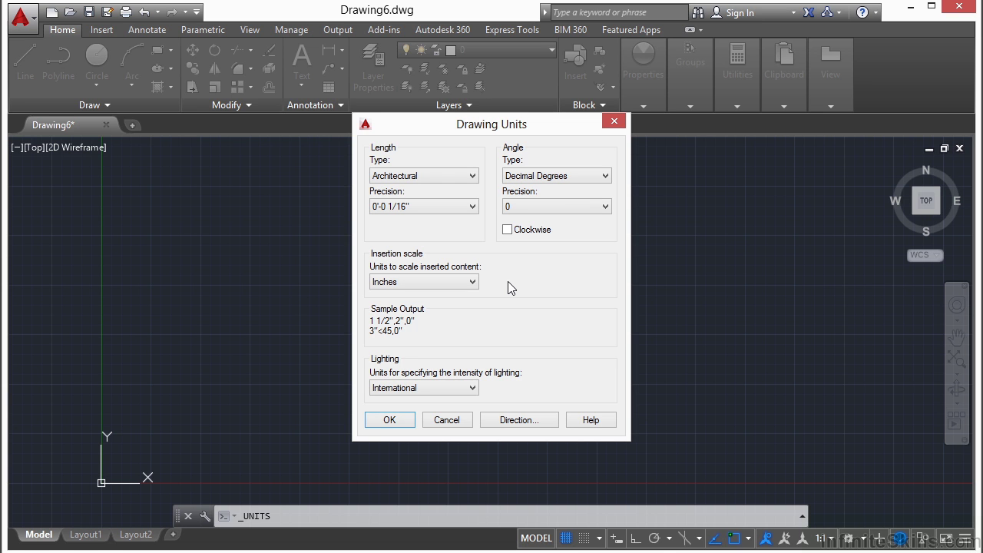
pyautogui.click(473, 282)
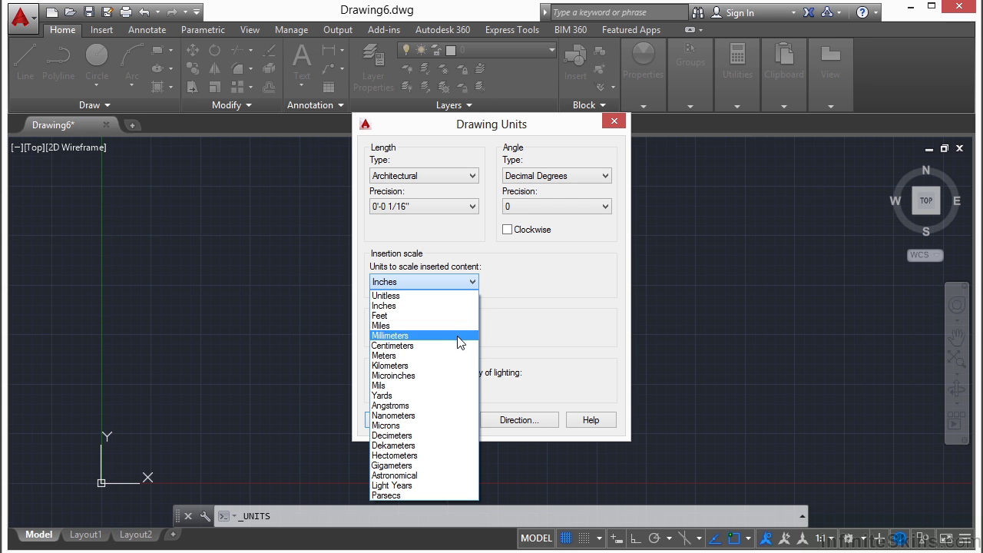
pyautogui.click(543, 277)
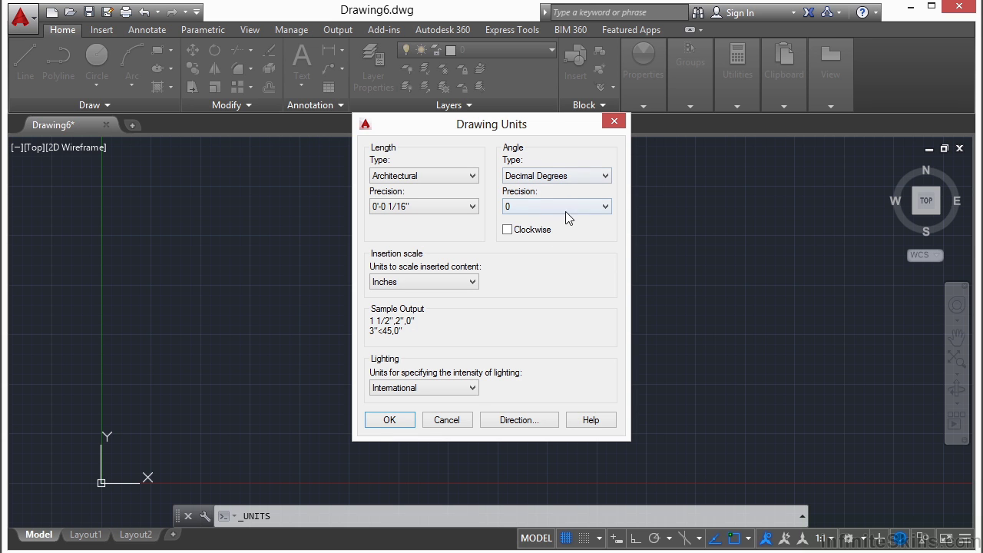
# Step: Try the angle types Deg/Min/Sec and Grads, finishing with Surveyor's Units
pyautogui.click(604, 176)
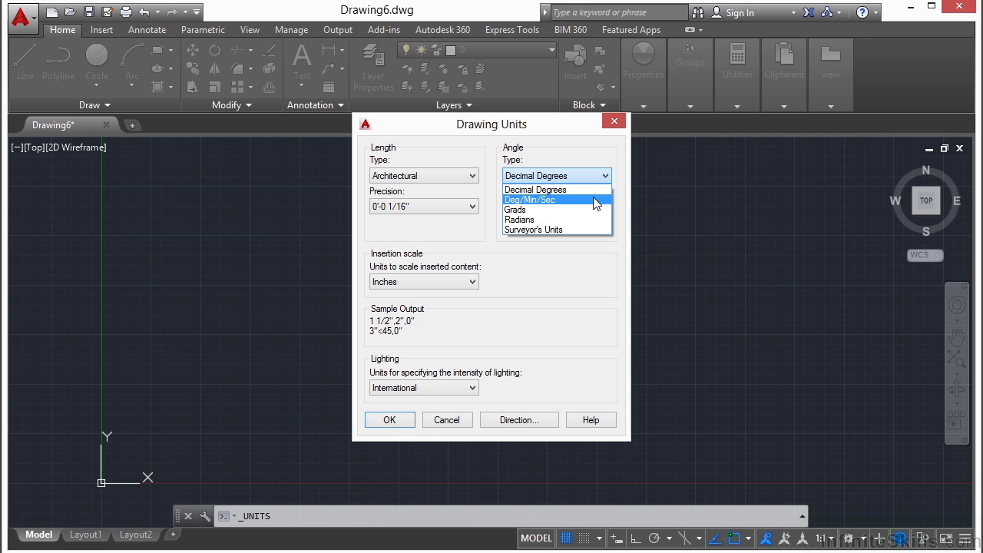
pyautogui.click(596, 200)
pyautogui.click(605, 176)
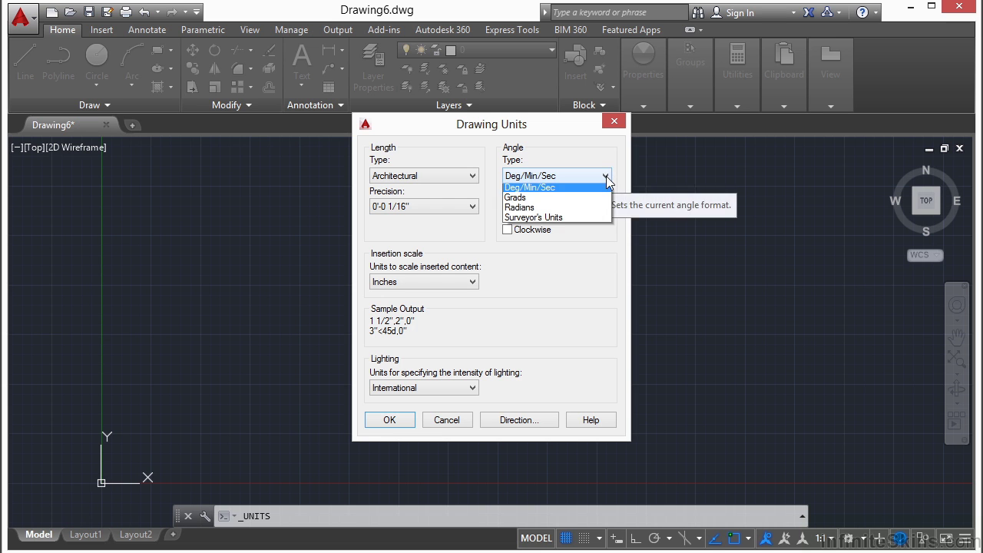
pyautogui.click(584, 208)
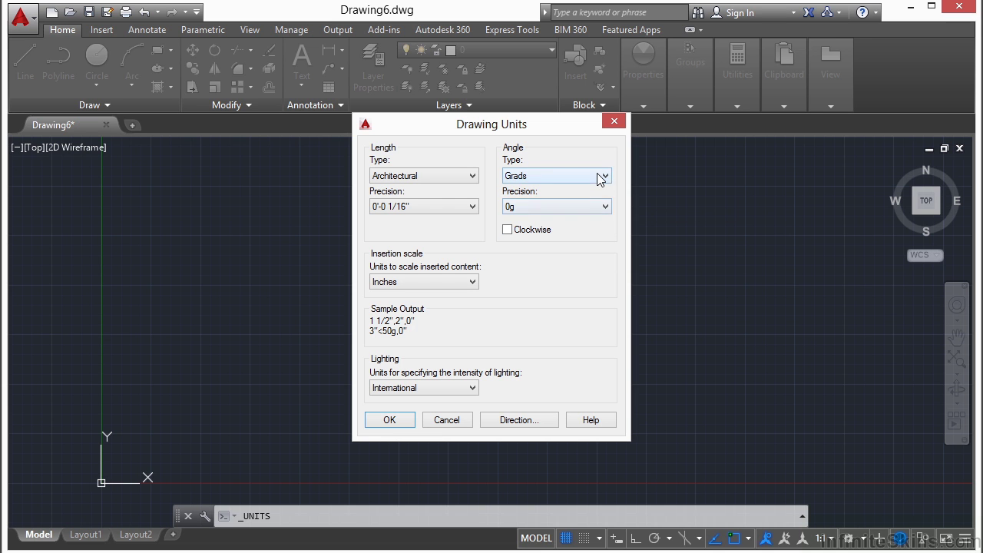
pyautogui.click(600, 176)
pyautogui.click(582, 229)
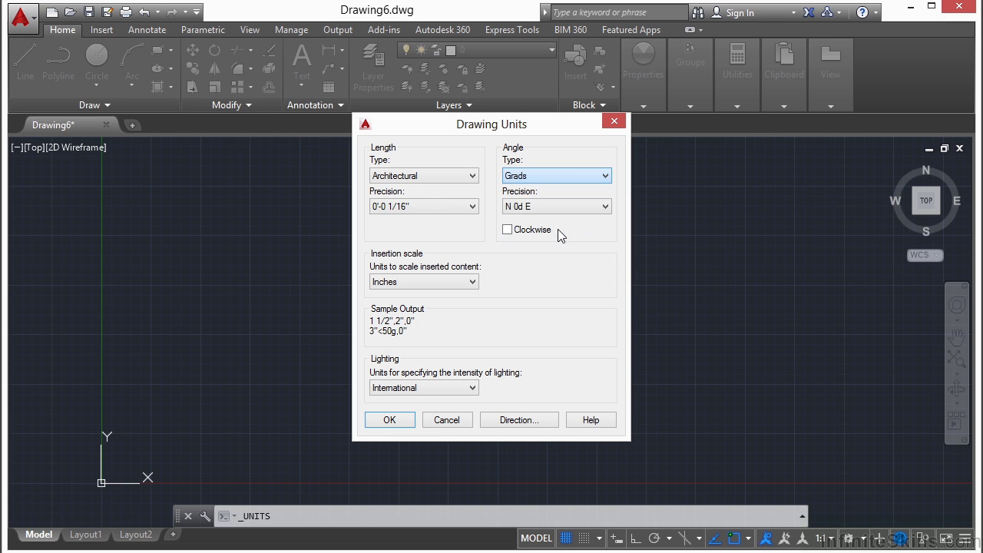
pyautogui.click(604, 176)
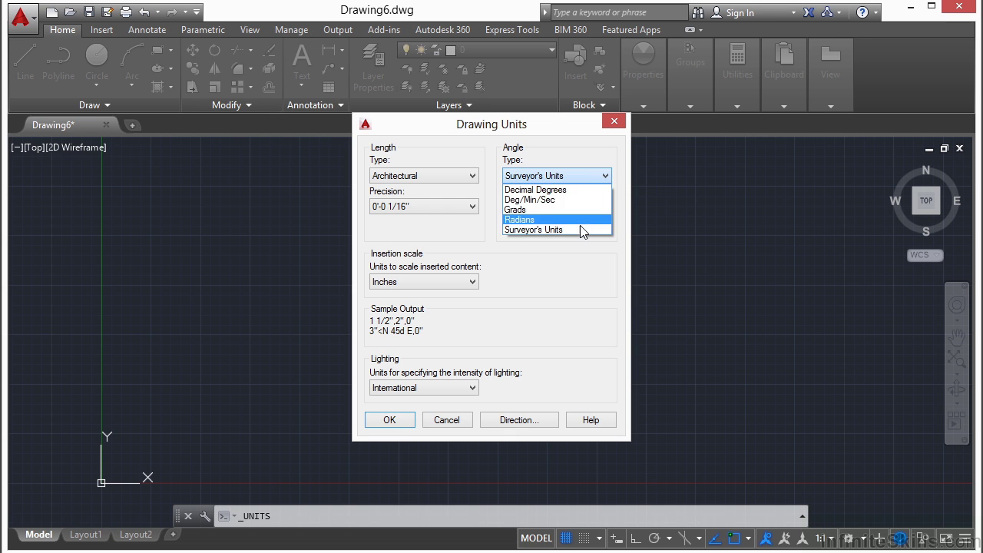
pyautogui.click(581, 202)
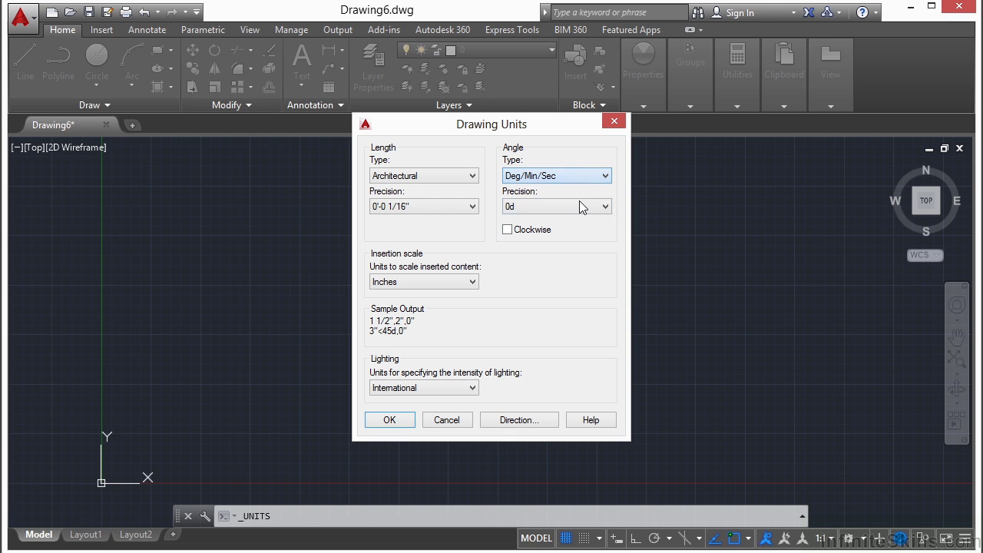
pyautogui.click(593, 178)
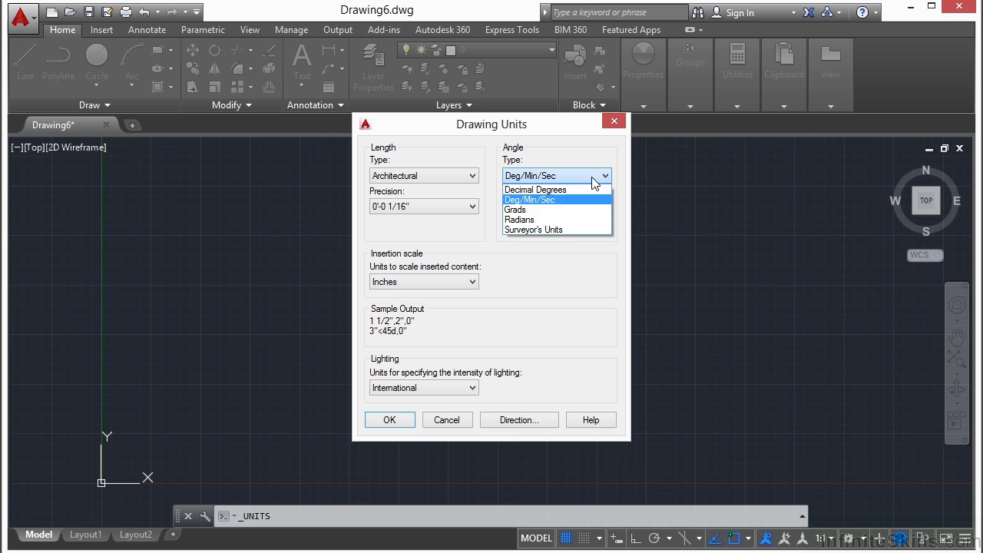
pyautogui.click(573, 229)
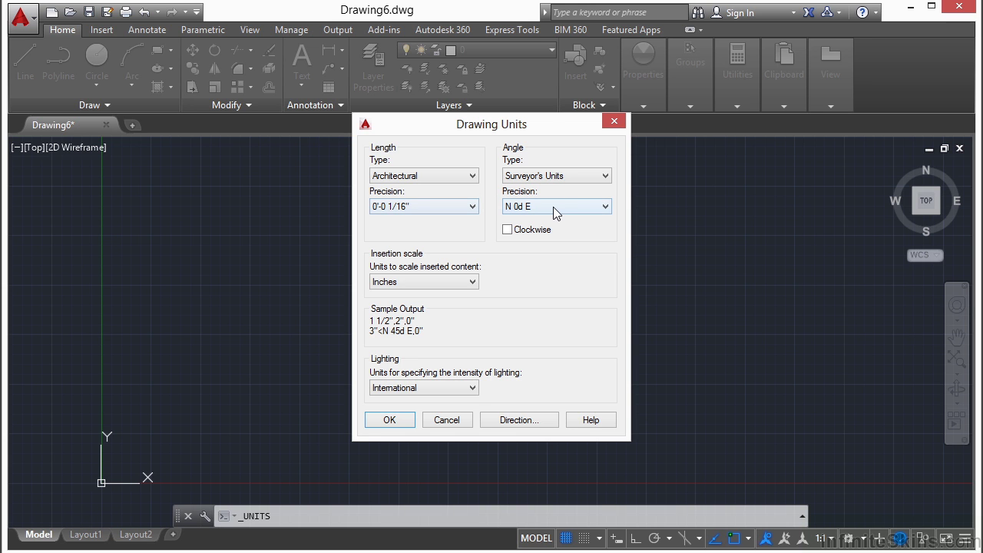
# Step: Try the architectural length precision at 0'-0", finishing with 0'-0 1/256"
pyautogui.click(467, 208)
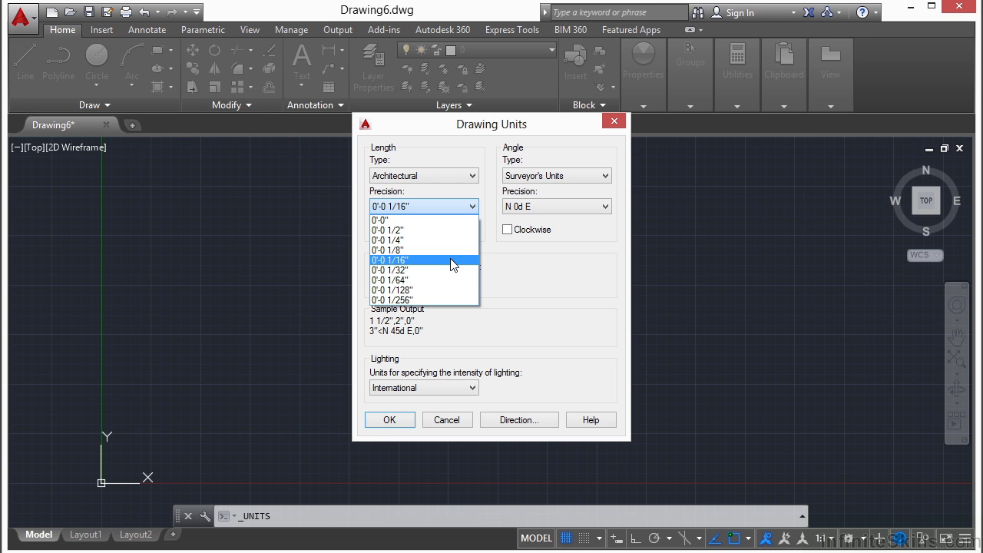
pyautogui.click(443, 221)
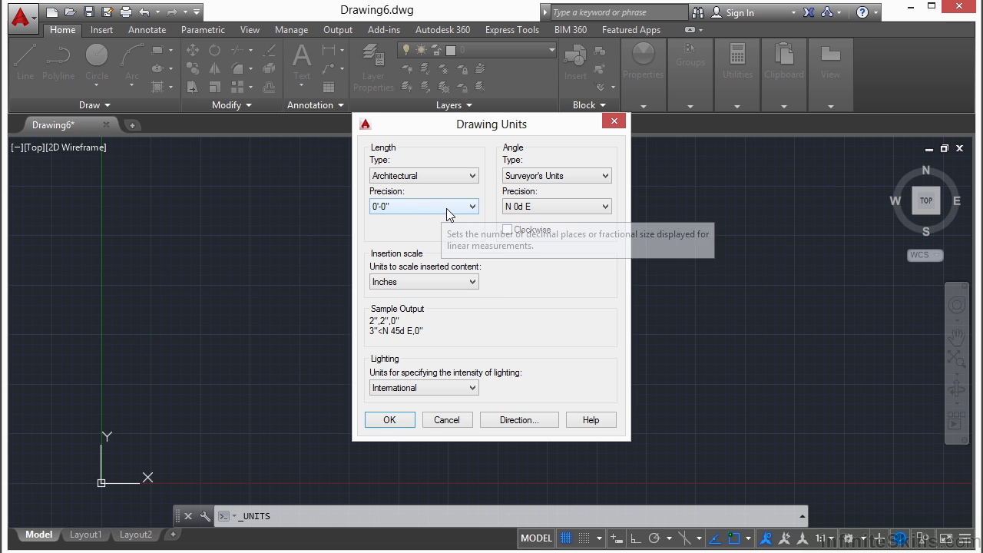
pyautogui.click(473, 209)
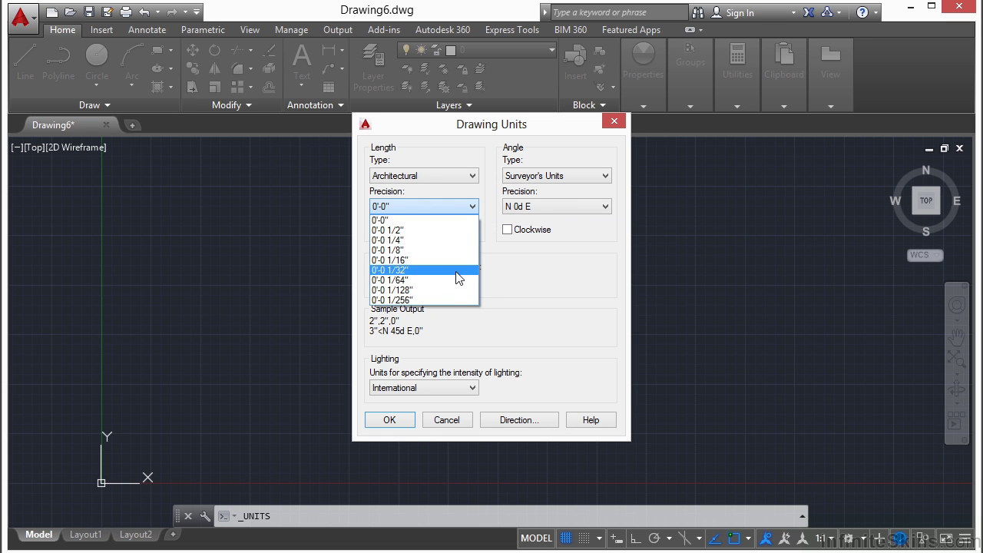
pyautogui.click(448, 297)
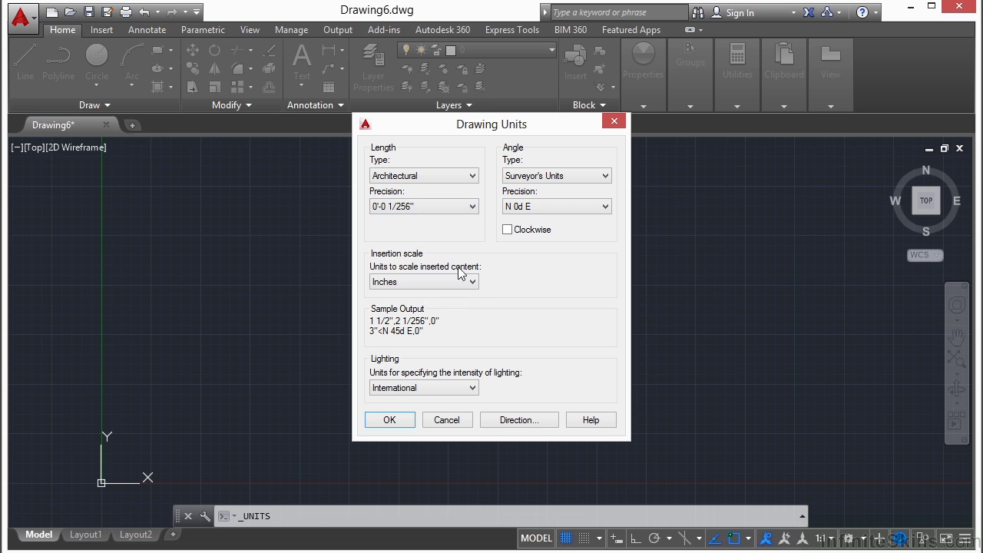
# Step: Set the length type to Decimal with a precision of 0.00000000
pyautogui.click(474, 177)
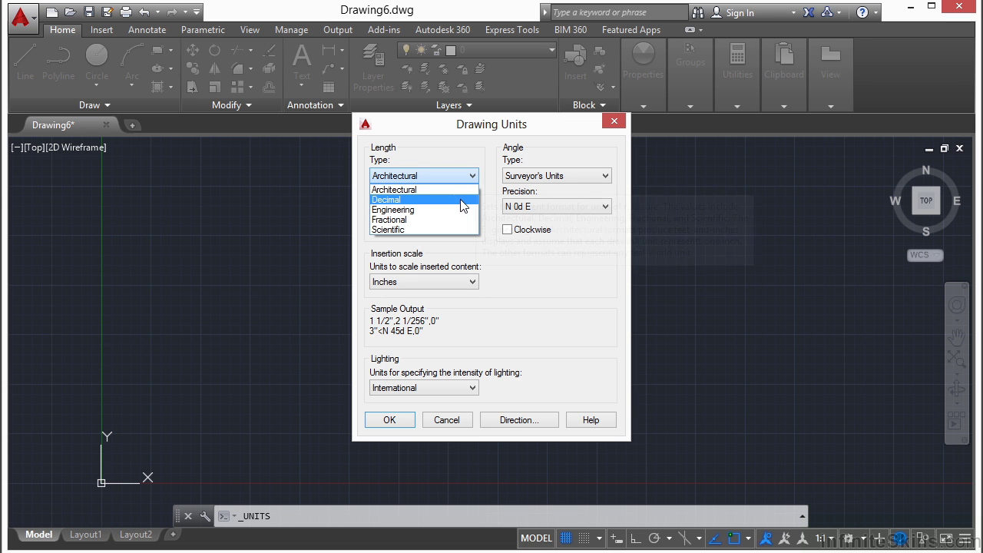
pyautogui.click(464, 200)
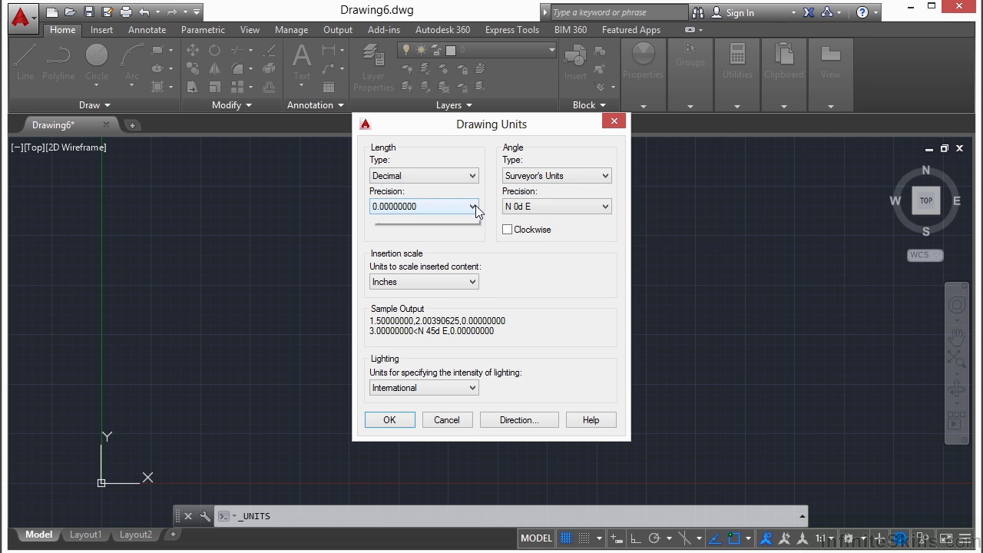
pyautogui.click(473, 206)
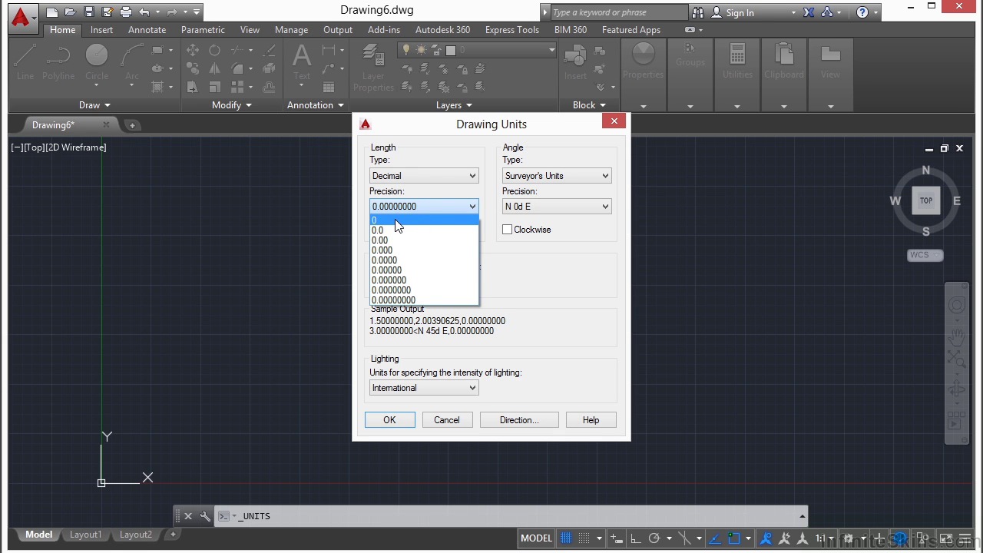
pyautogui.click(419, 300)
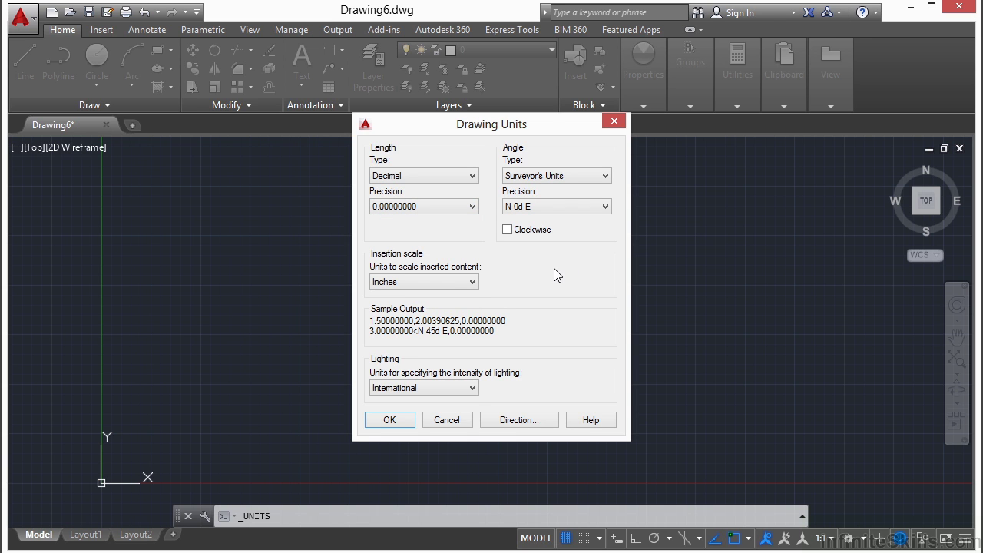
# Step: Set the angle type to Decimal Degrees with a precision of 0.000
pyautogui.click(604, 206)
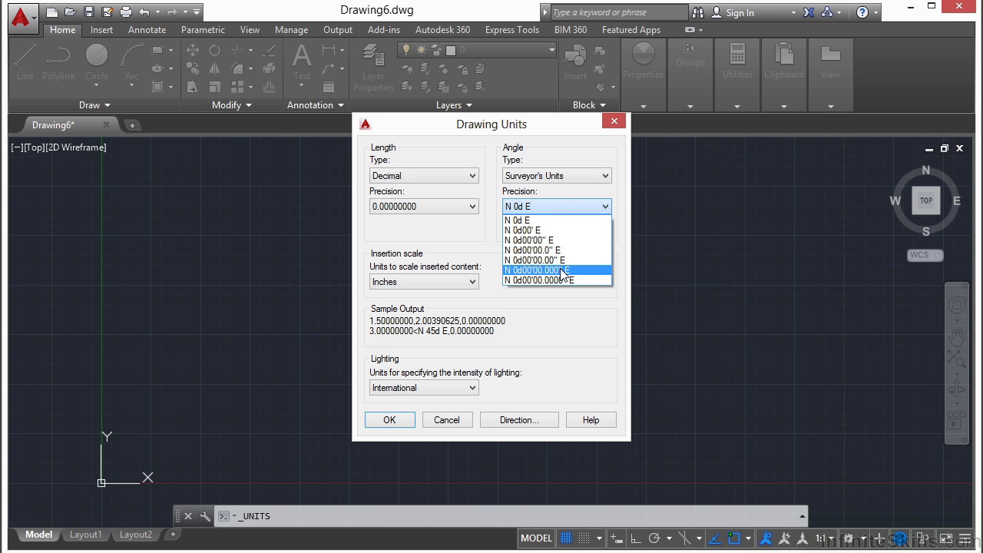
pyautogui.click(594, 187)
pyautogui.click(595, 186)
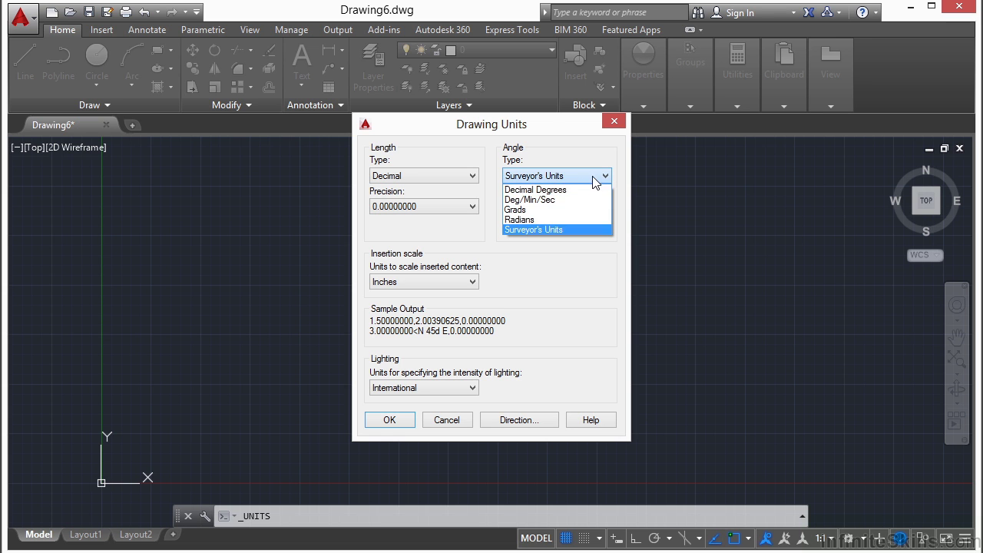
pyautogui.click(574, 191)
pyautogui.click(604, 207)
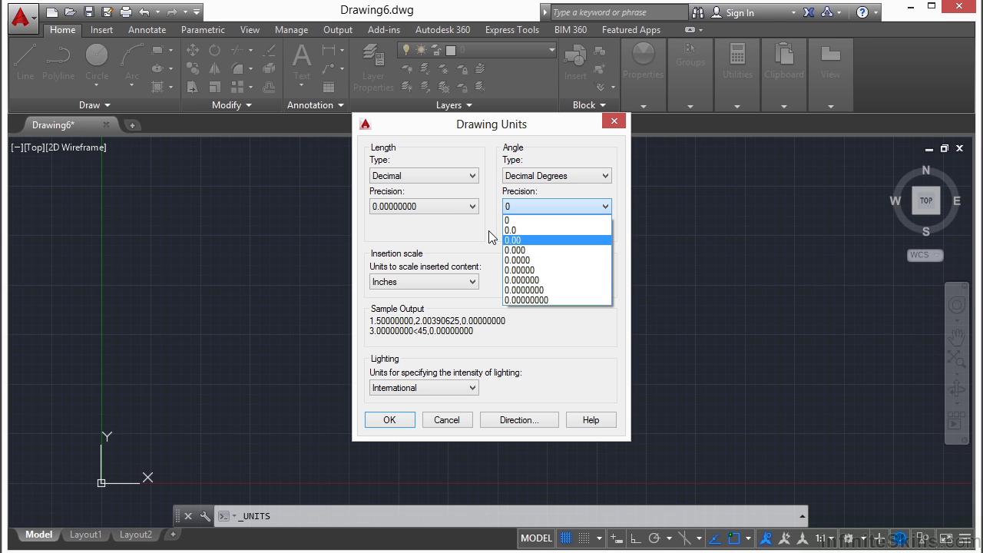
pyautogui.click(529, 249)
# Step: Set both the length precision and the angle precision to 0.00
pyautogui.click(470, 207)
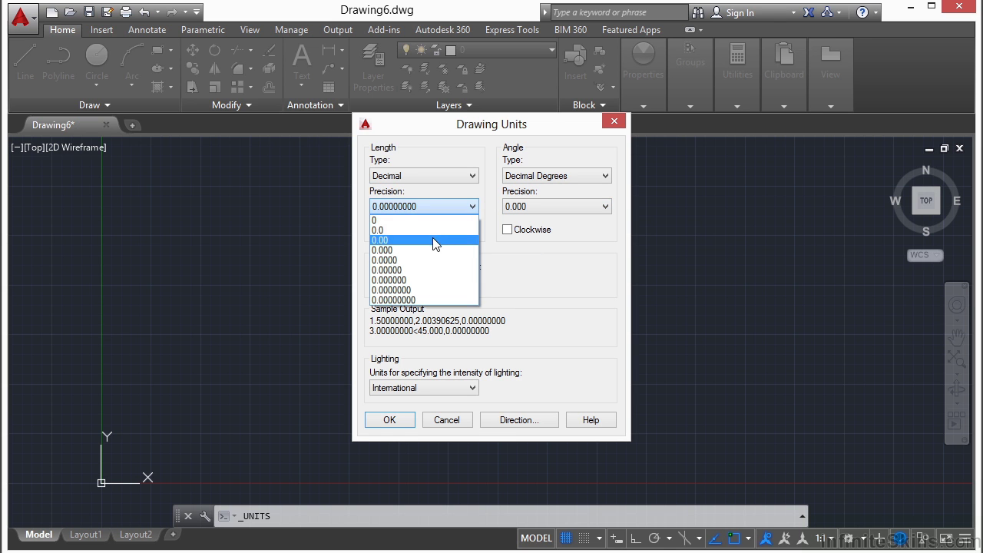
pyautogui.click(432, 238)
pyautogui.click(606, 207)
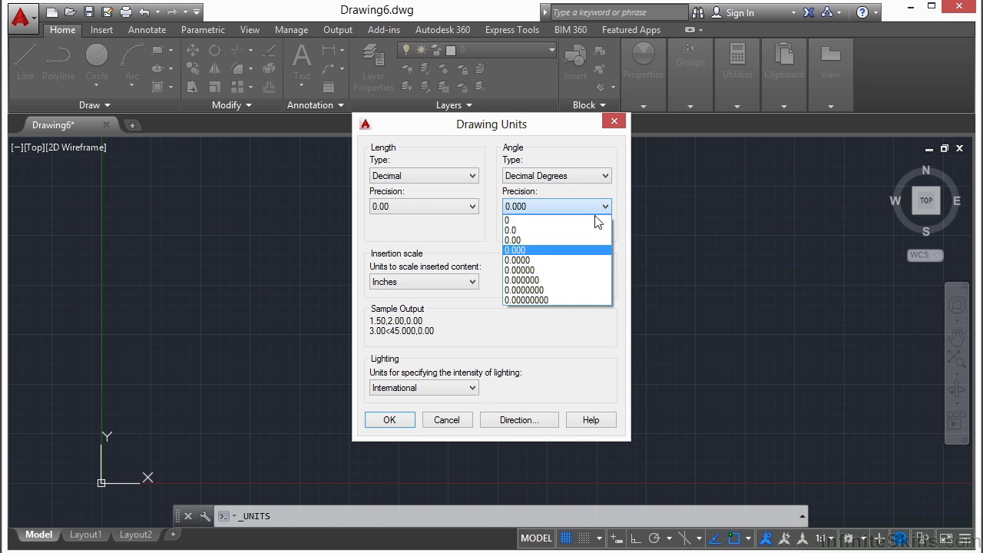
pyautogui.click(580, 239)
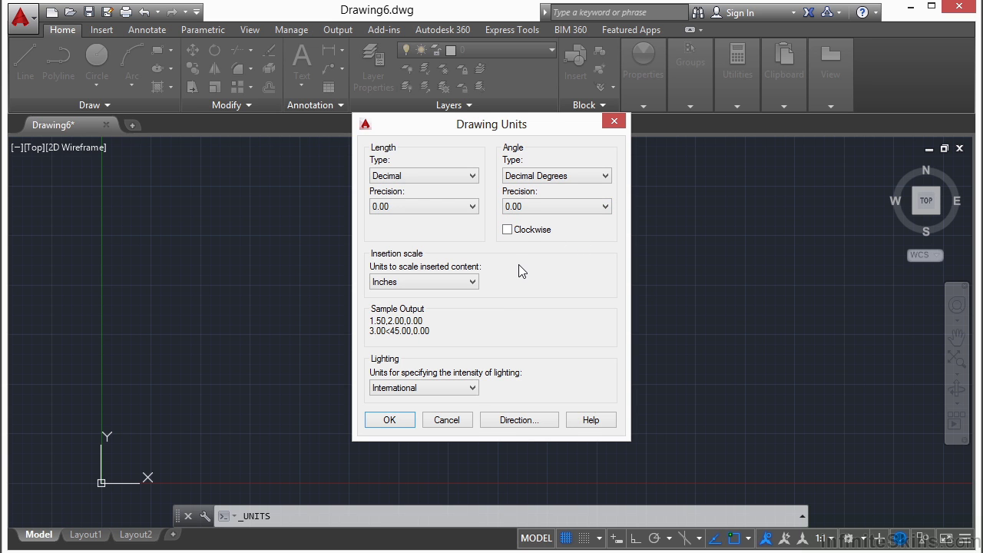